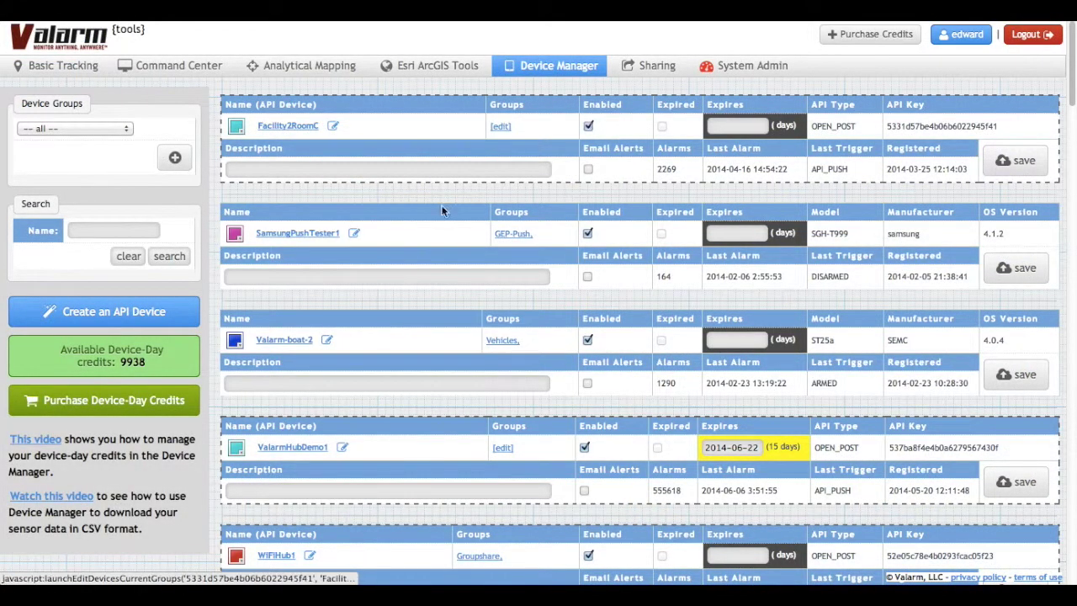
Step: Open the Valarm-boat-2 device page in the Device Manager list
left_click(294, 341)
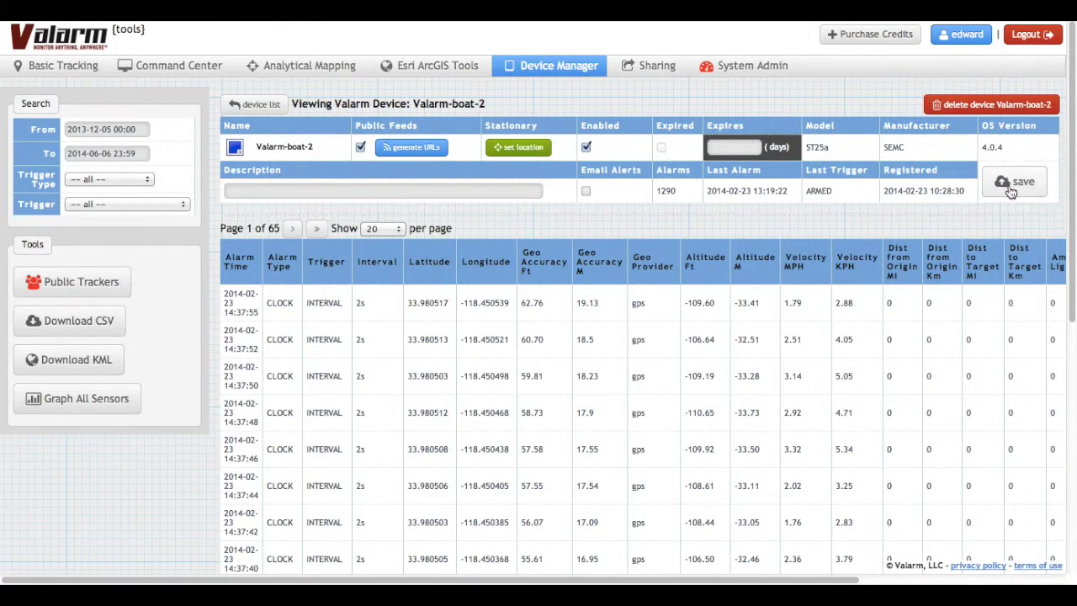
Step: Generate Valarm-boat-2's public URLs and set the API to Latest, giving a latest.json address
left_click(423, 152)
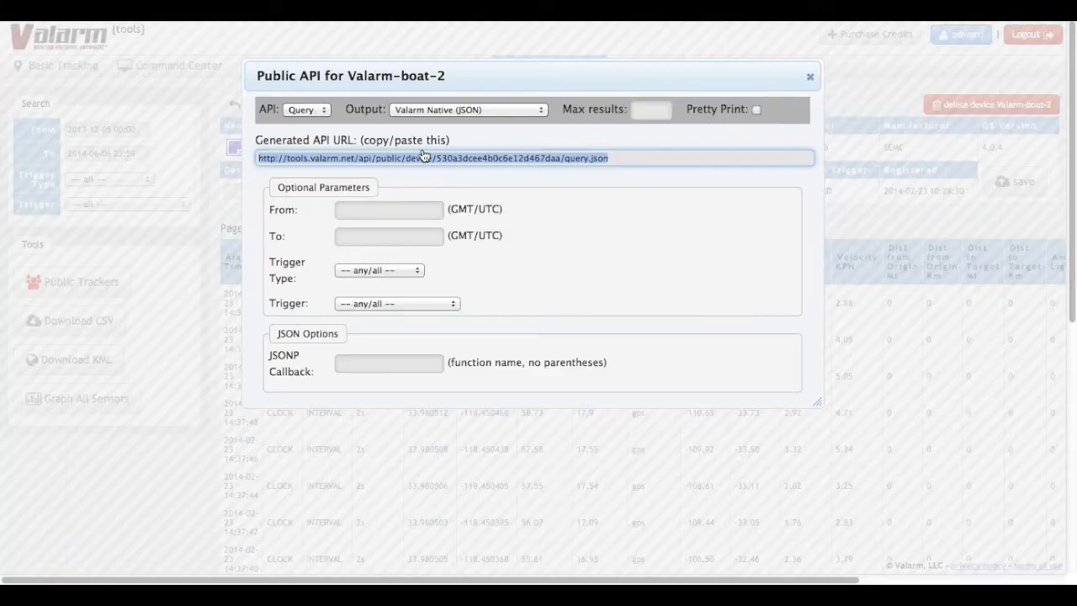
left_click(319, 110)
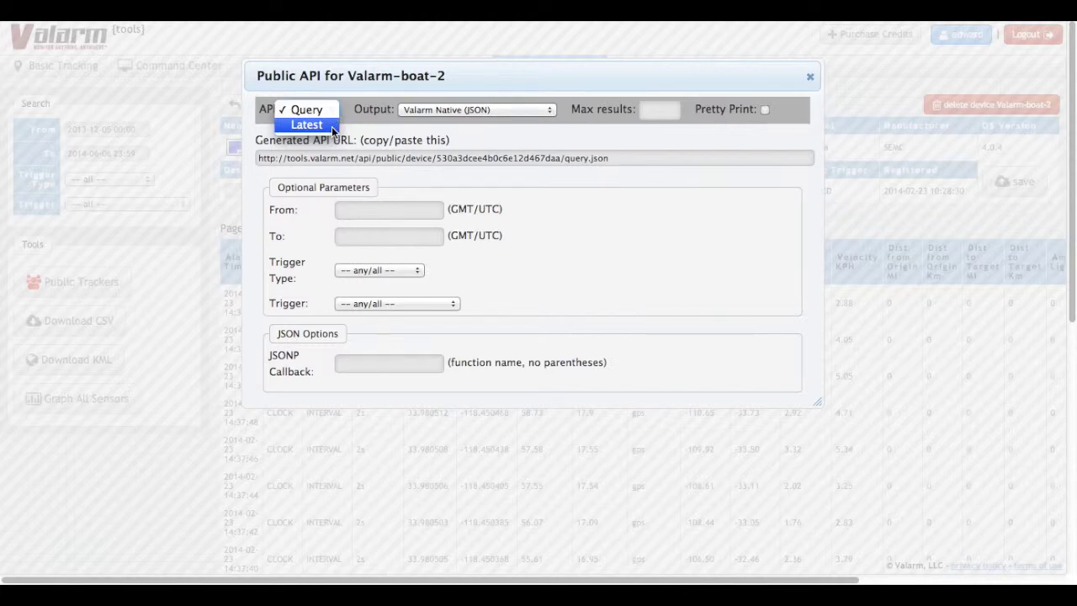
left_click(332, 126)
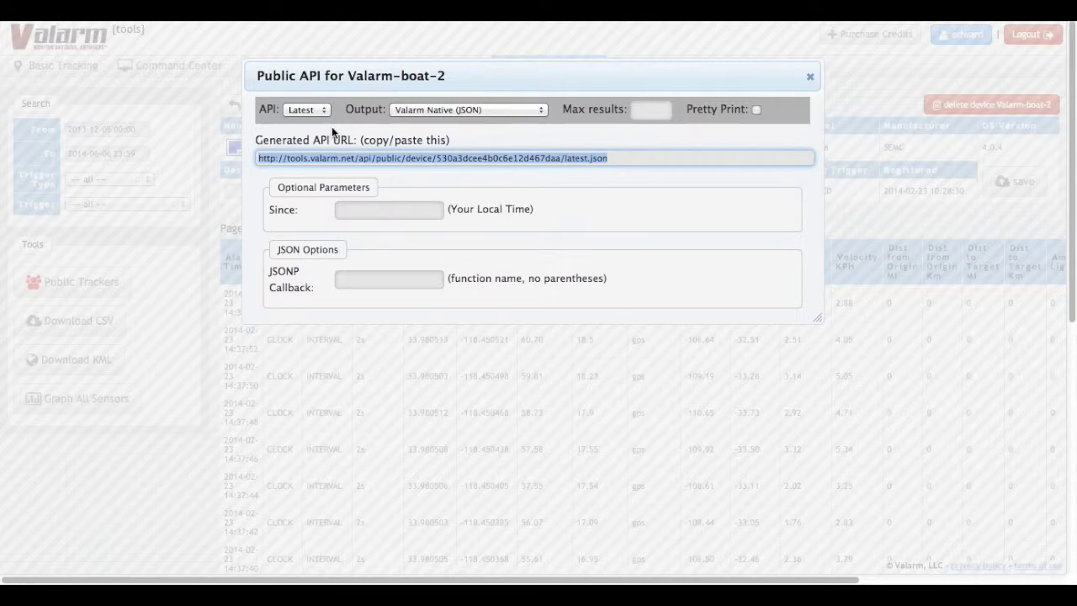
left_click(489, 109)
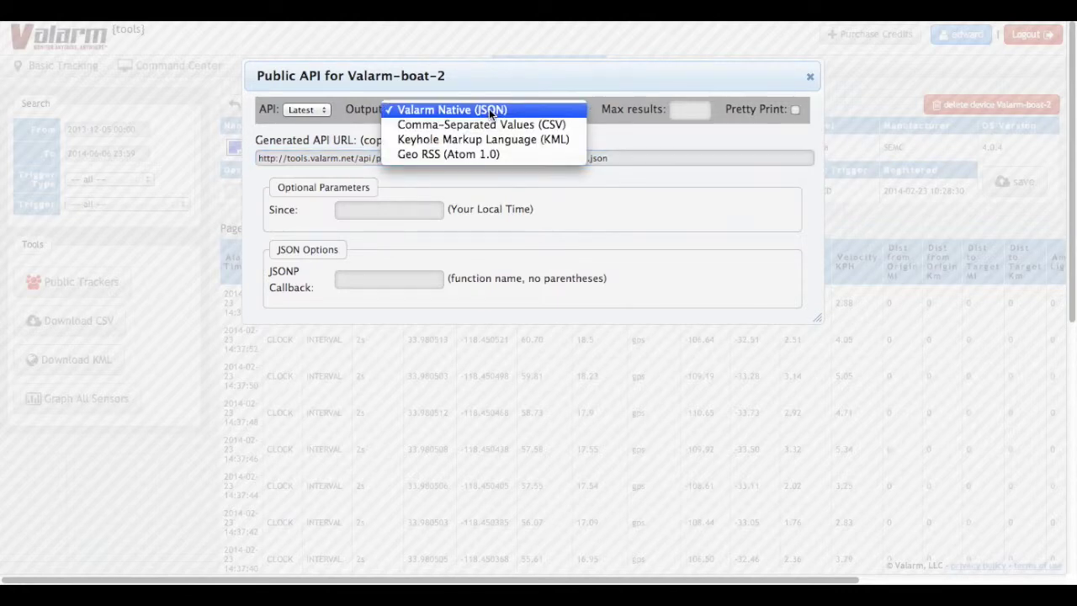
Step: Switch the feed output to Geo RSS (Atom 1.0) and copy the latest.rss URL
left_click(572, 153)
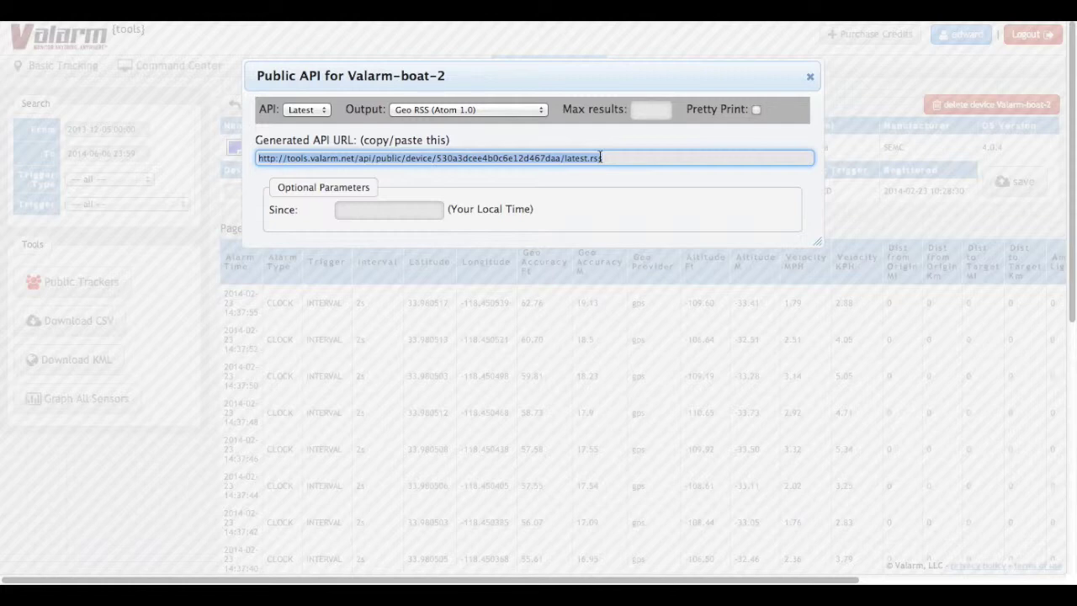
right_click(551, 157)
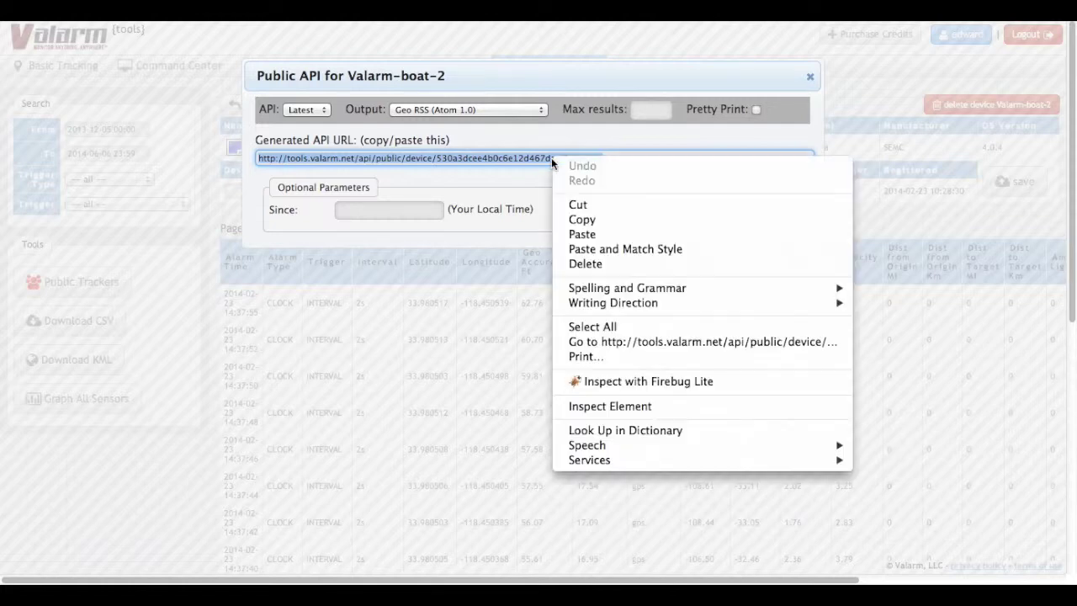
left_click(582, 220)
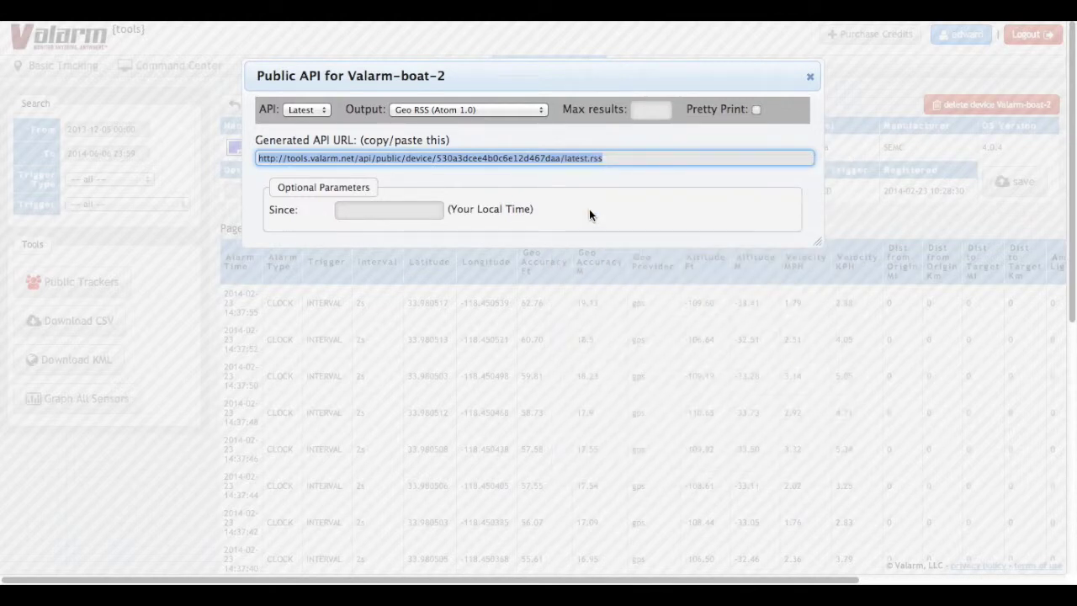
key("ctrl+t")
Step: Go to arcgis.com in a new tab and proceed to the ArcGIS sign-in page
type("arc")
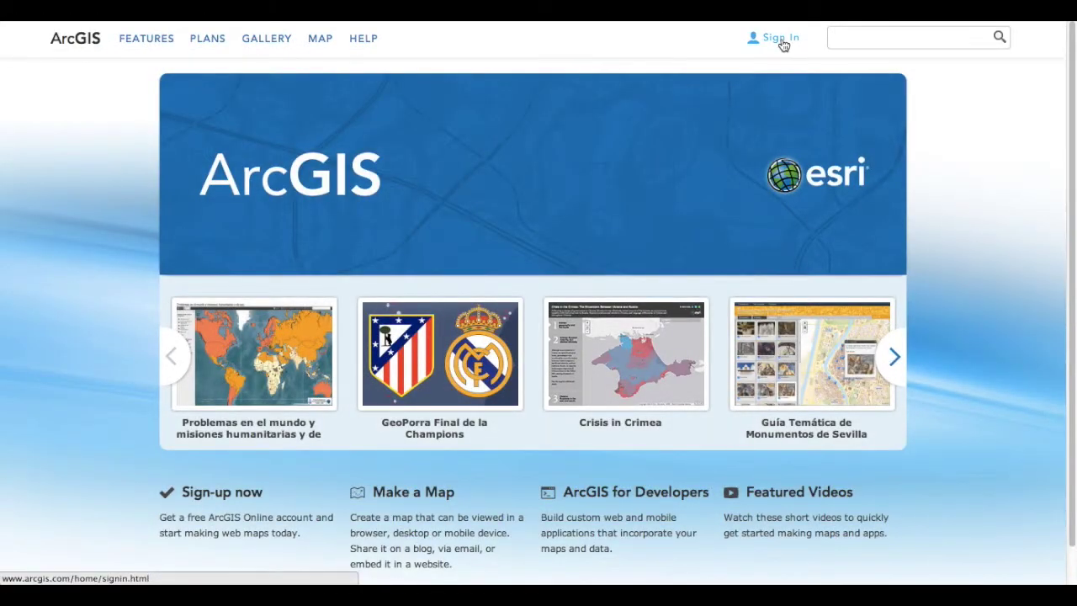
left_click(782, 40)
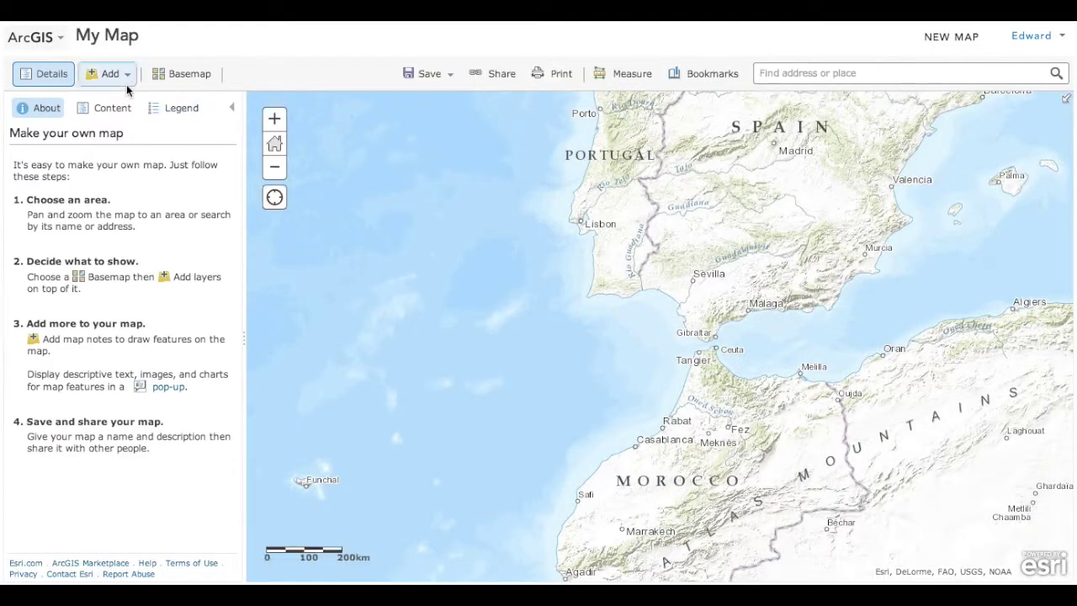
Step: Add the copied latest.rss URL to the map as a GeoRSS layer from the web
left_click(115, 82)
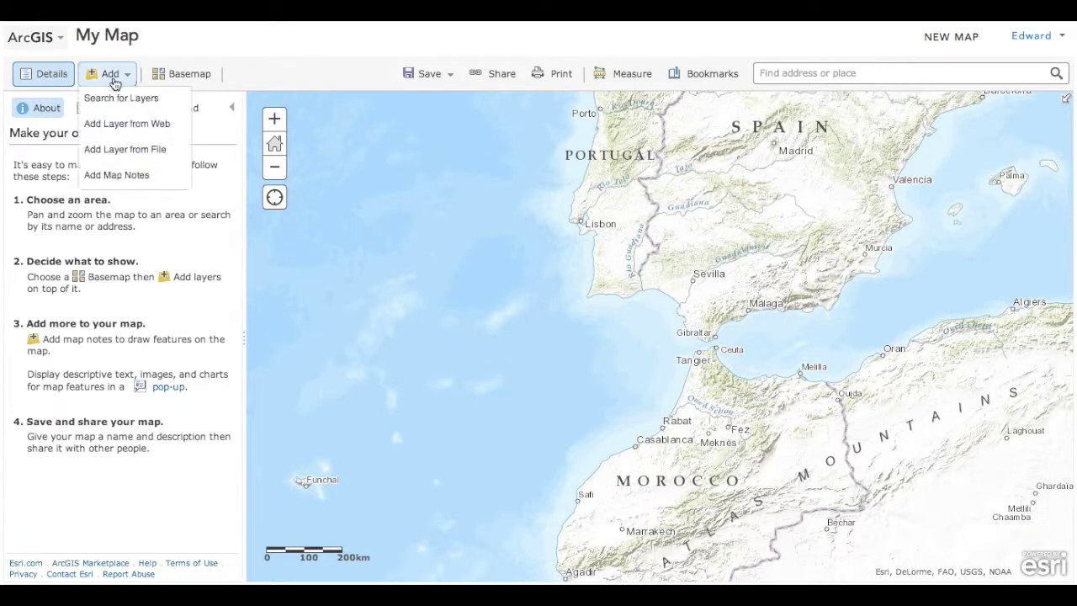
left_click(139, 130)
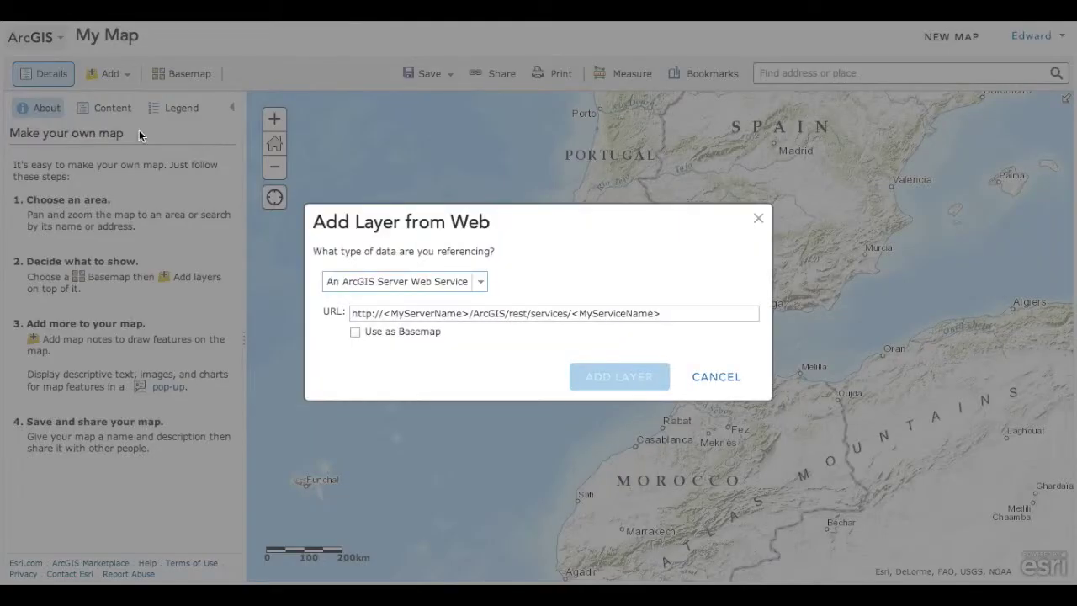
left_click(477, 284)
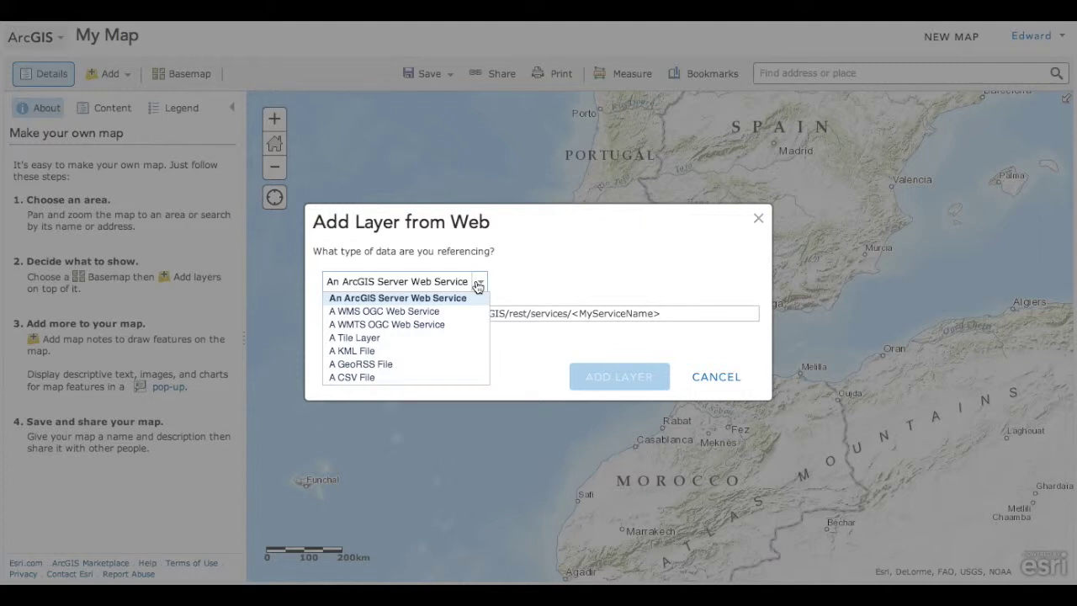
left_click(442, 367)
left_click(462, 311)
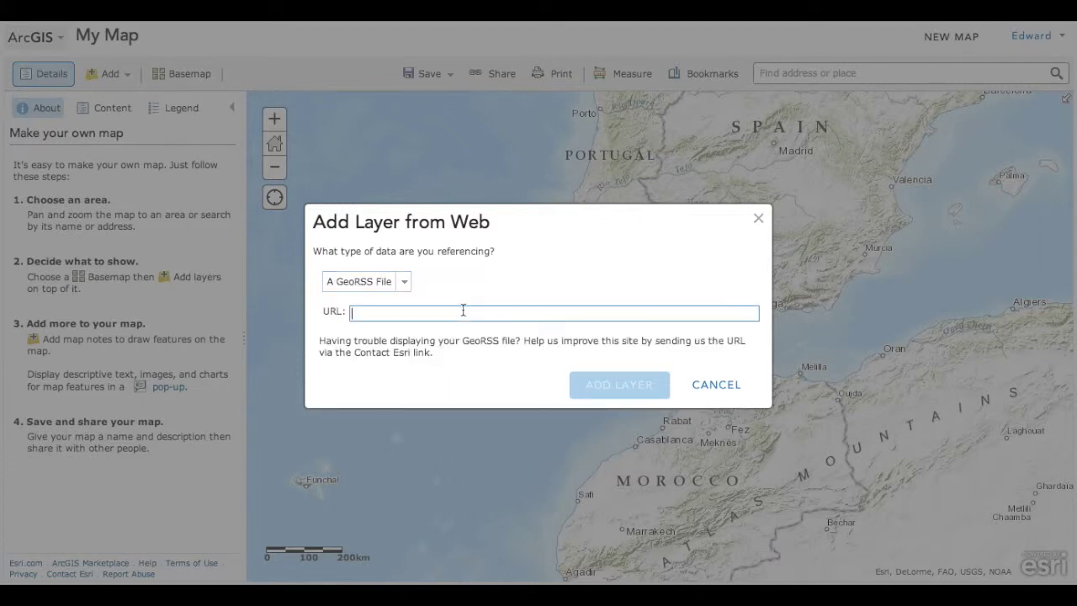
right_click(462, 312)
left_click(494, 387)
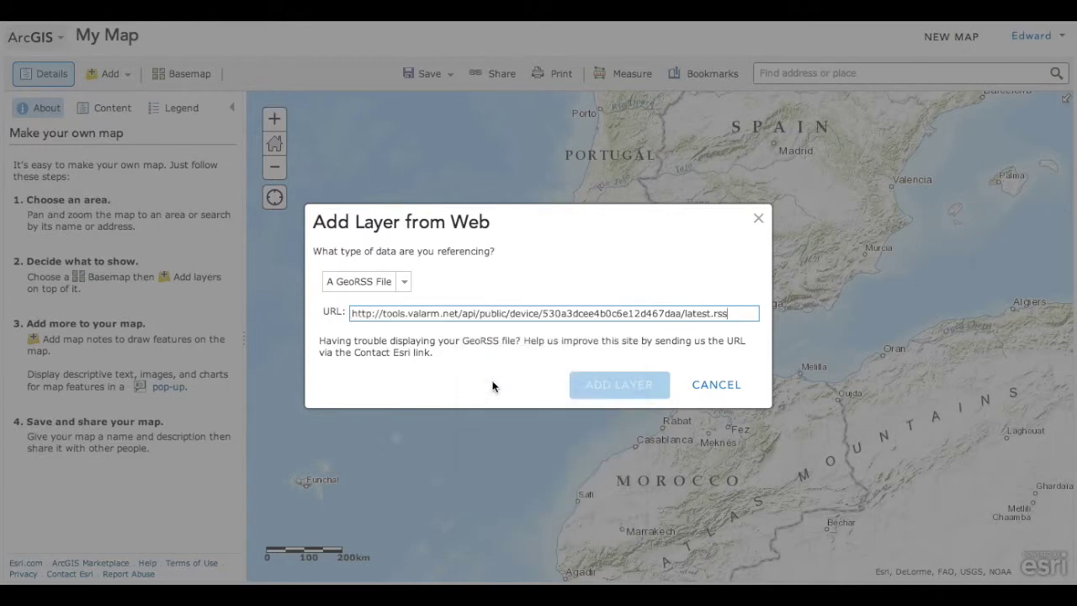
left_click(627, 388)
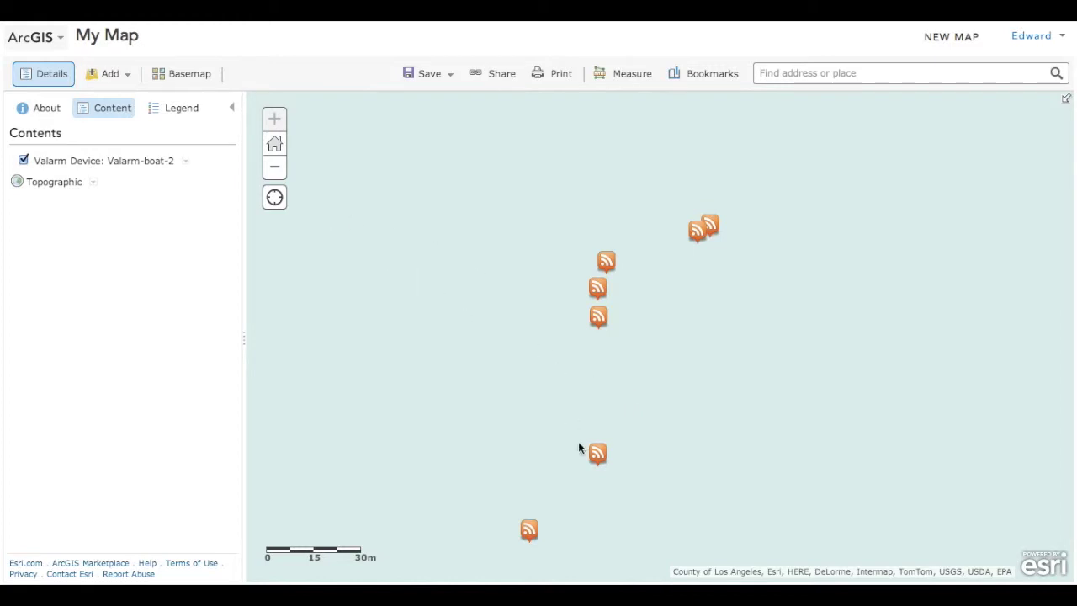
Step: Show a reading's popup (temp 28.9375C, humidity 44.0%), then zoom out to the coastline
left_click(597, 454)
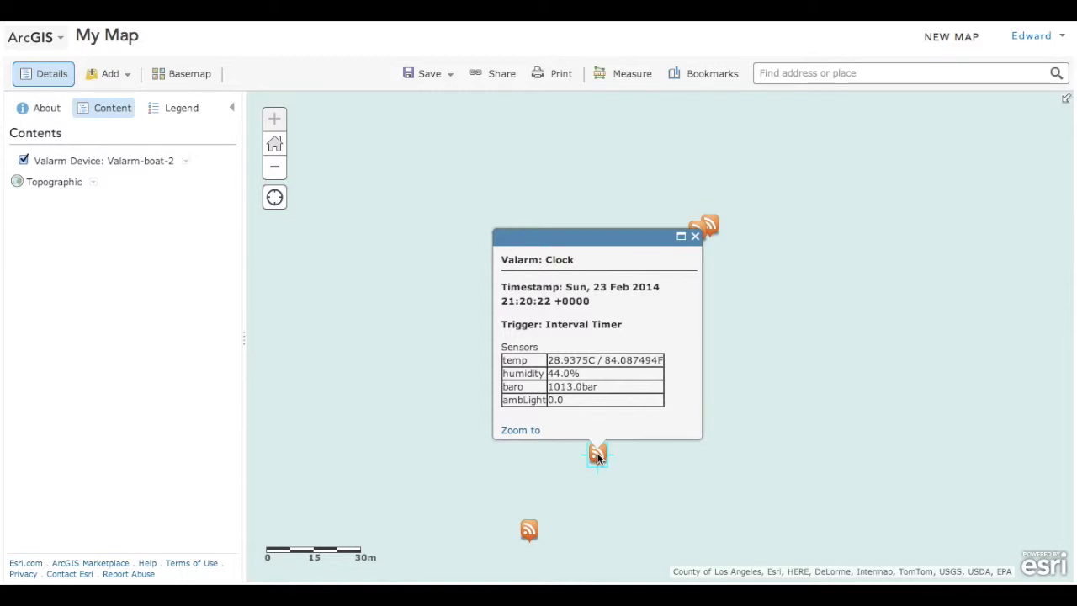
left_click(276, 169)
left_click(276, 170)
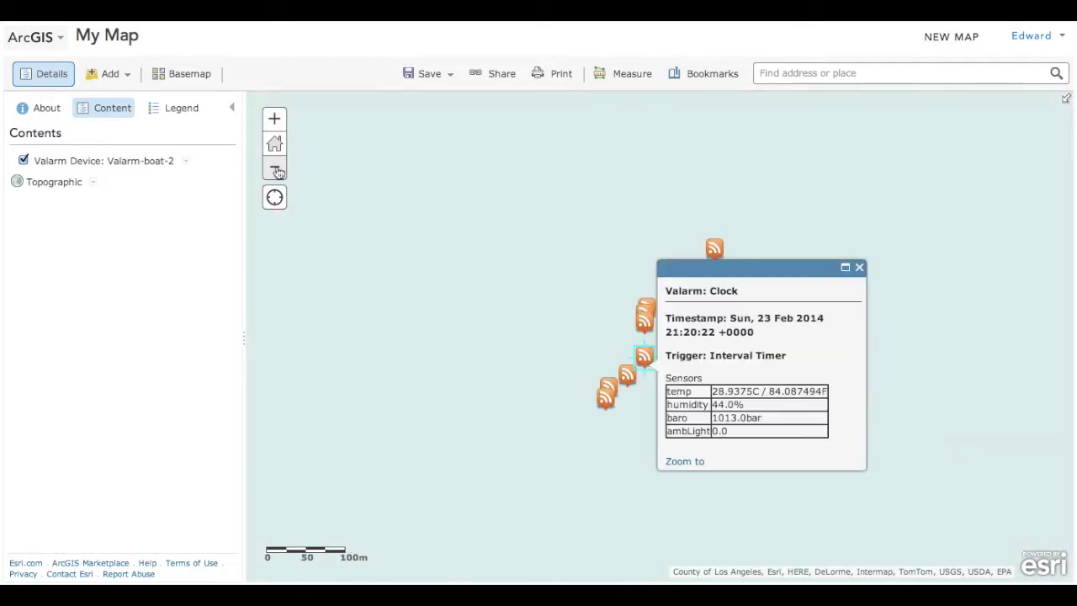
left_click(275, 170)
left_click(276, 169)
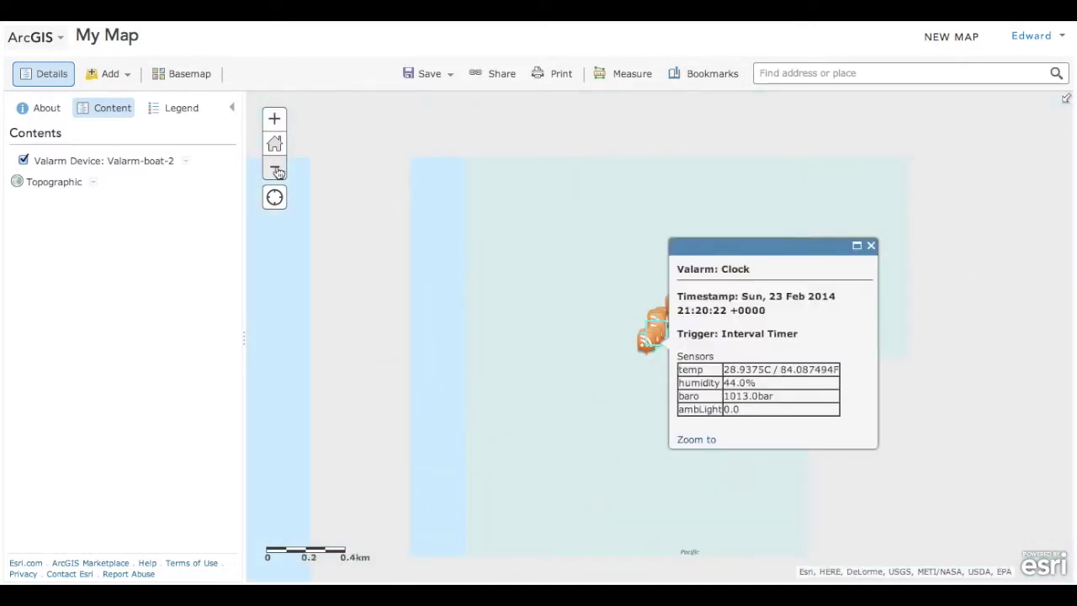
left_click(276, 169)
left_click(276, 169)
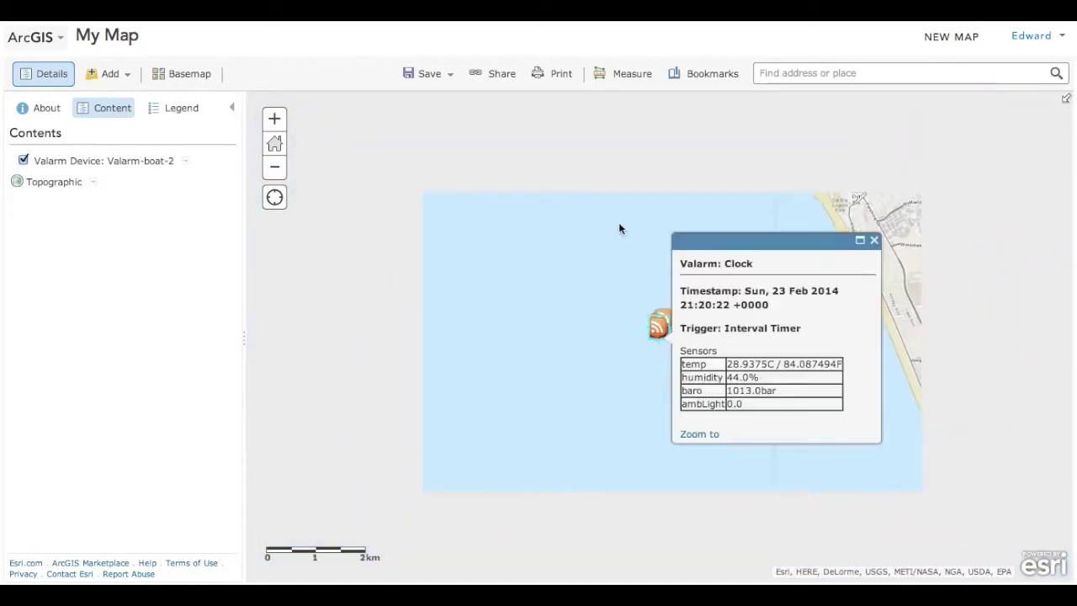
left_click_drag(779, 211, 755, 223)
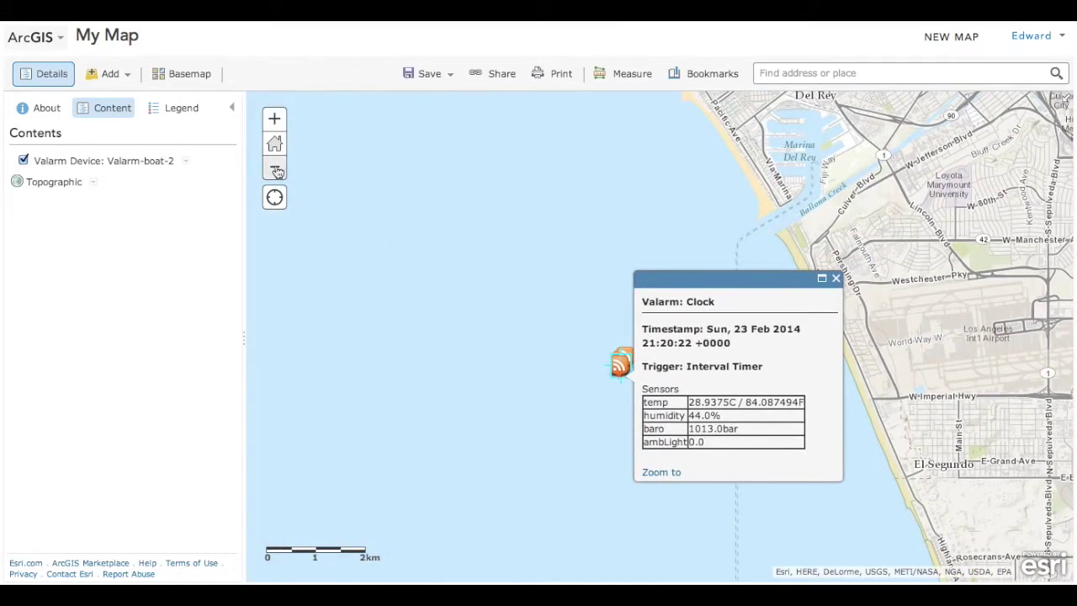
Step: Enable the Valarm-boat-2 layer's refresh and set the interval to 1 minute
left_click(276, 169)
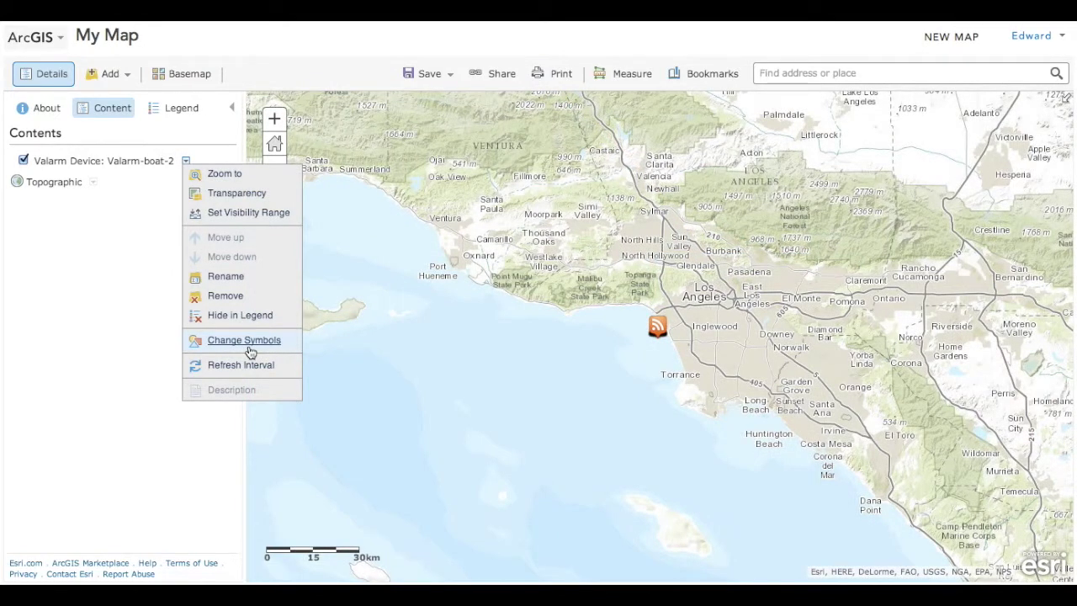
mouse_move(252, 367)
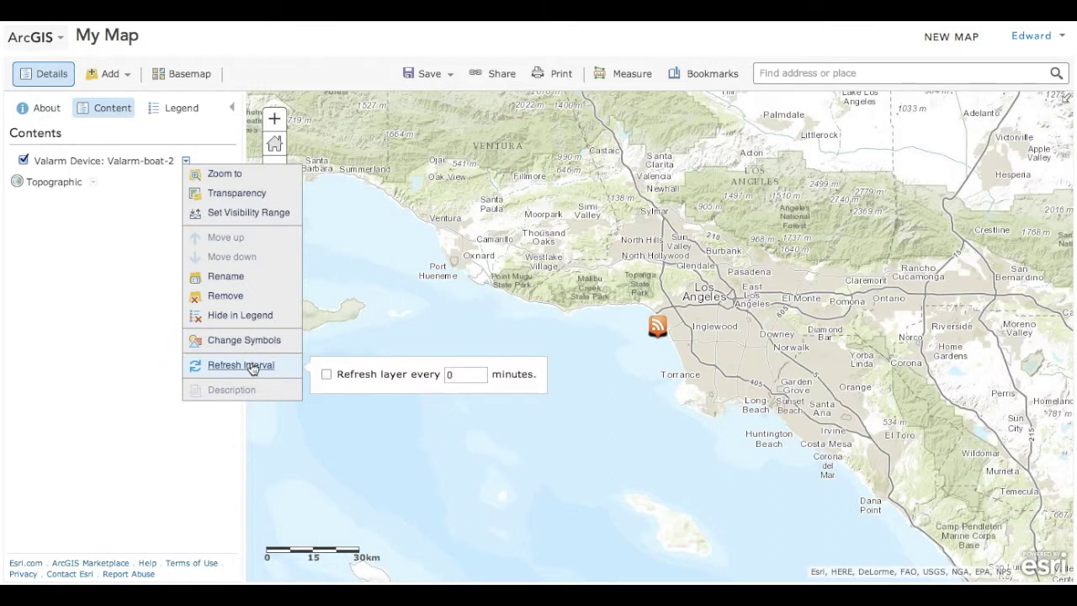
left_click(326, 374)
left_click(474, 378)
key("BackSpace")
type("1")
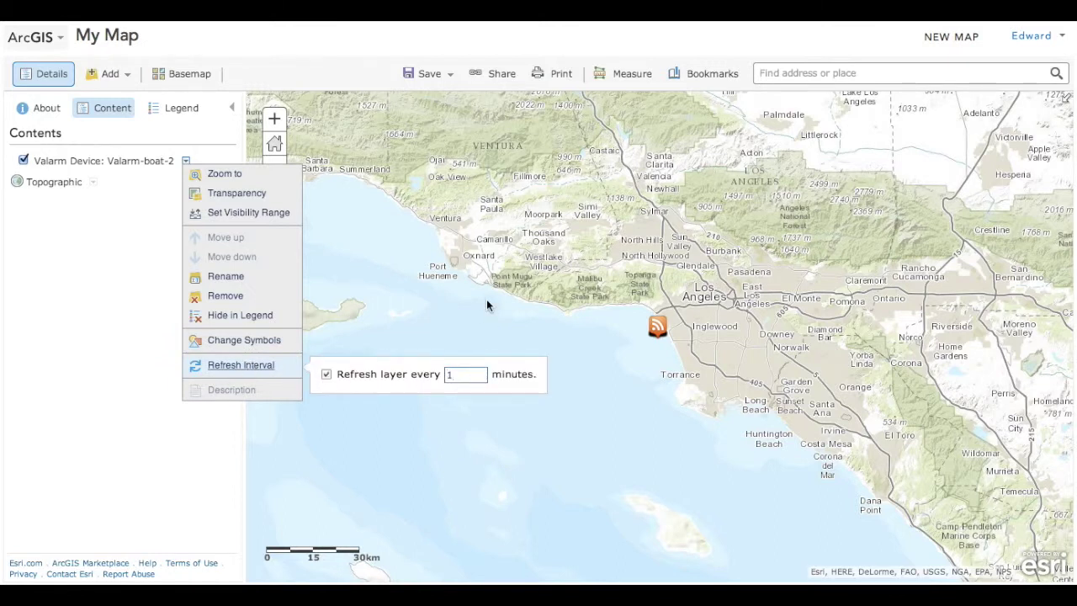